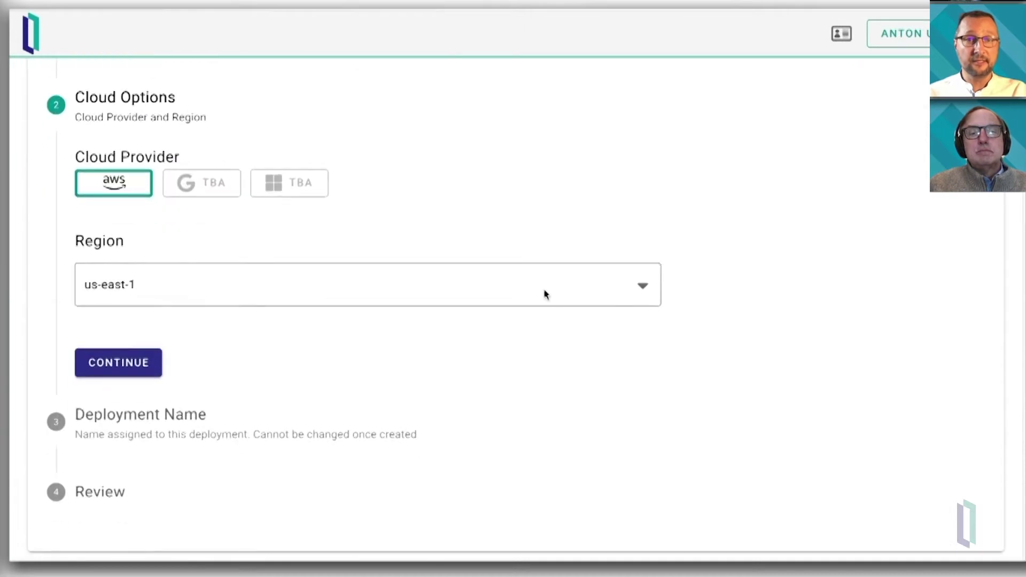
# - Set the deployment's AWS region to us-east-2 and name the deployment AntonDemoDeployment1
pyautogui.click(178, 369)
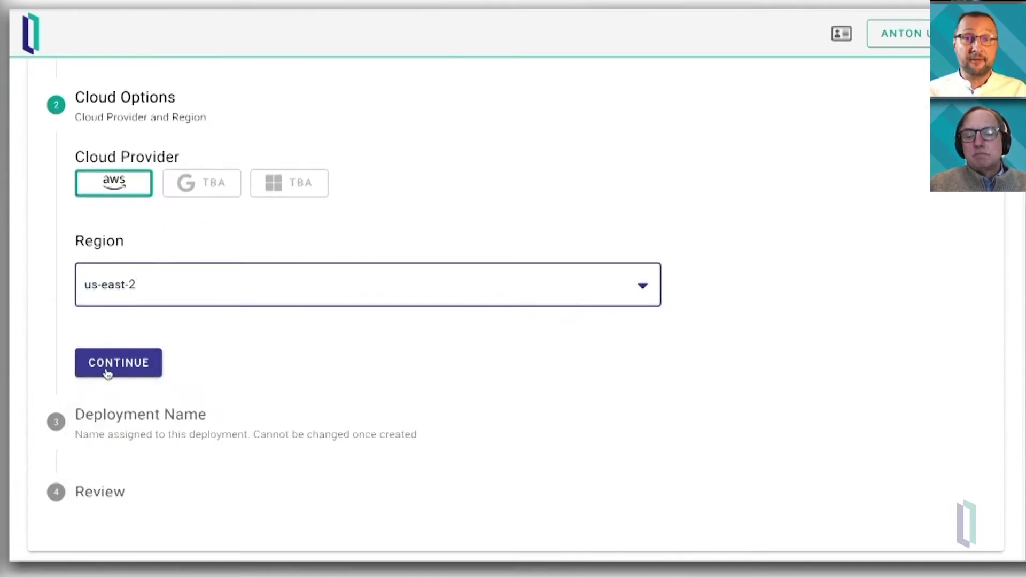
pyautogui.click(117, 368)
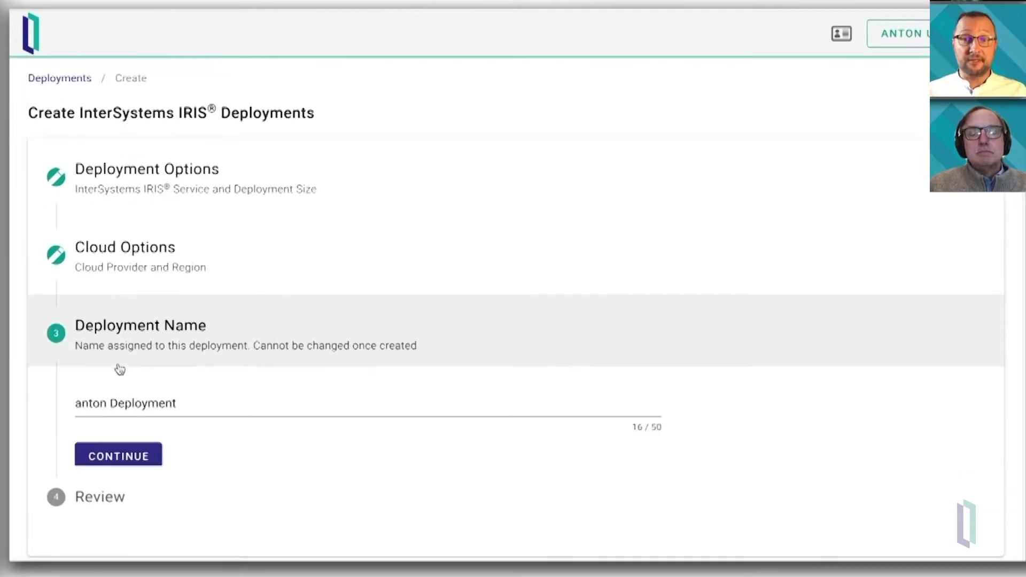
pyautogui.doubleClick(221, 402)
pyautogui.click(221, 403)
pyautogui.write('AntonDemoDeployment1')
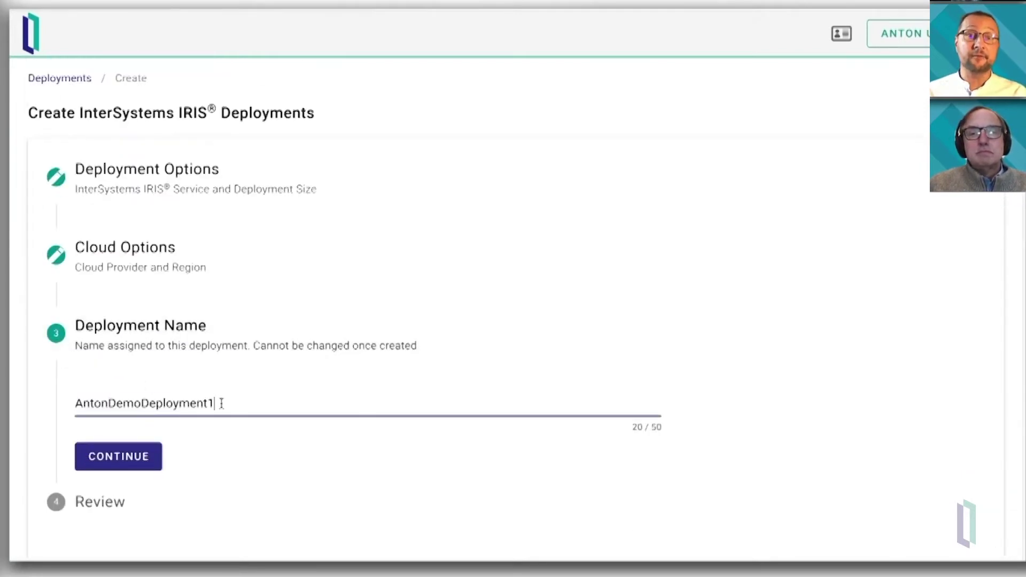
# - Review the FHIR deployment's settings and create the deployment
pyautogui.click(113, 461)
pyautogui.scroll(-3, 113, 457)
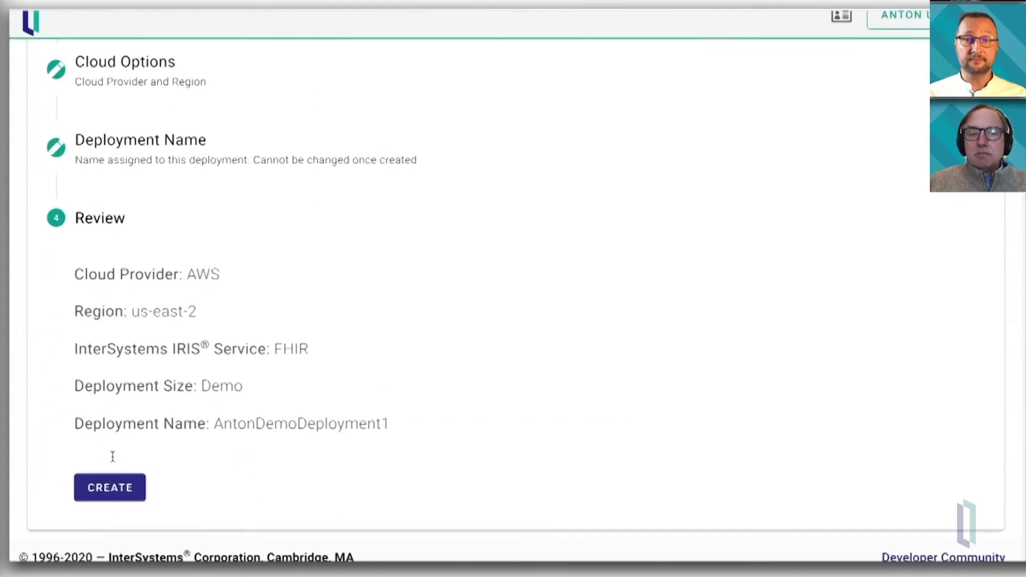
pyautogui.click(107, 506)
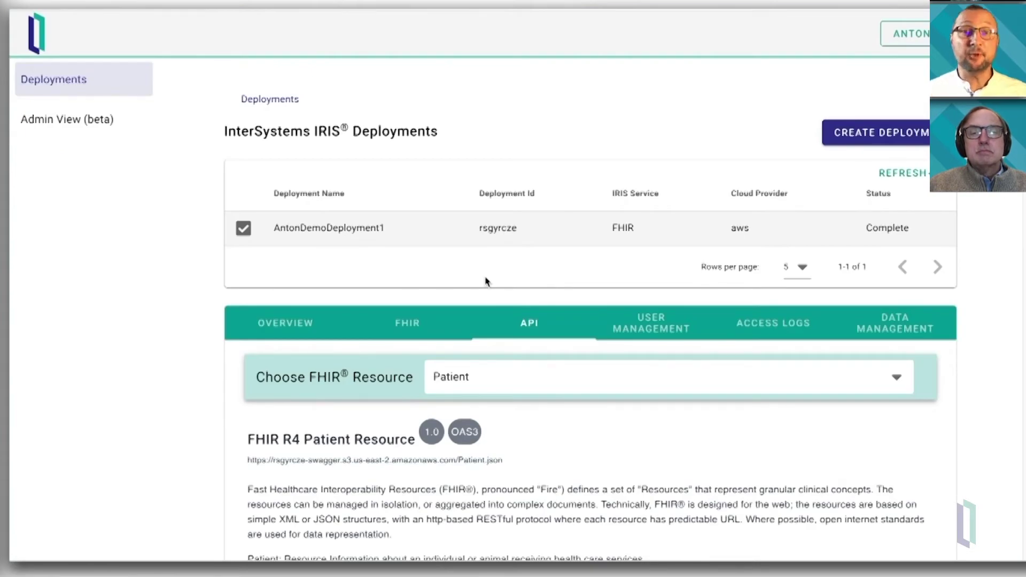
# - View the deployment's overview, its FHIR service definitions and the service's samples
pyautogui.click(290, 327)
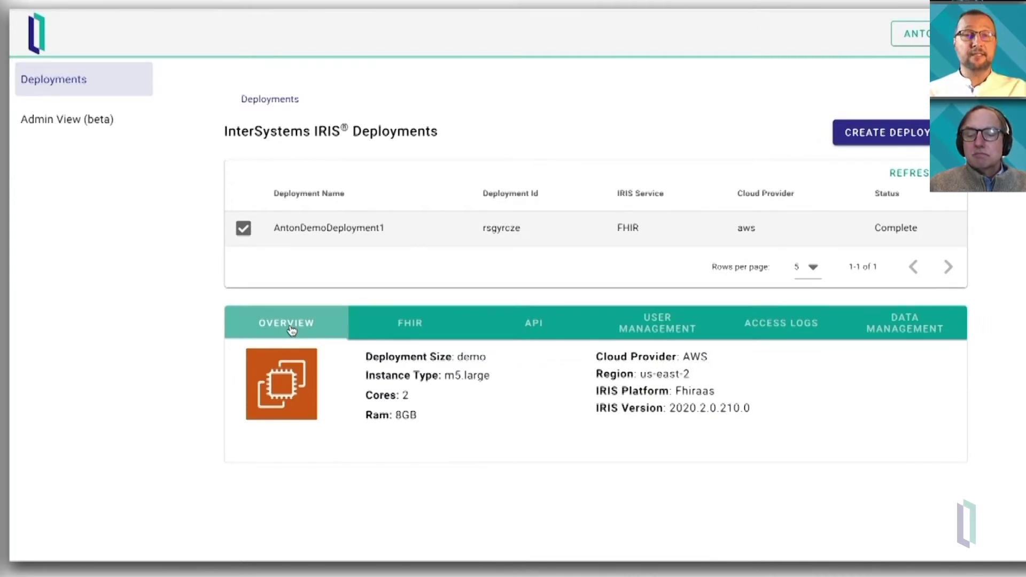
pyautogui.click(411, 327)
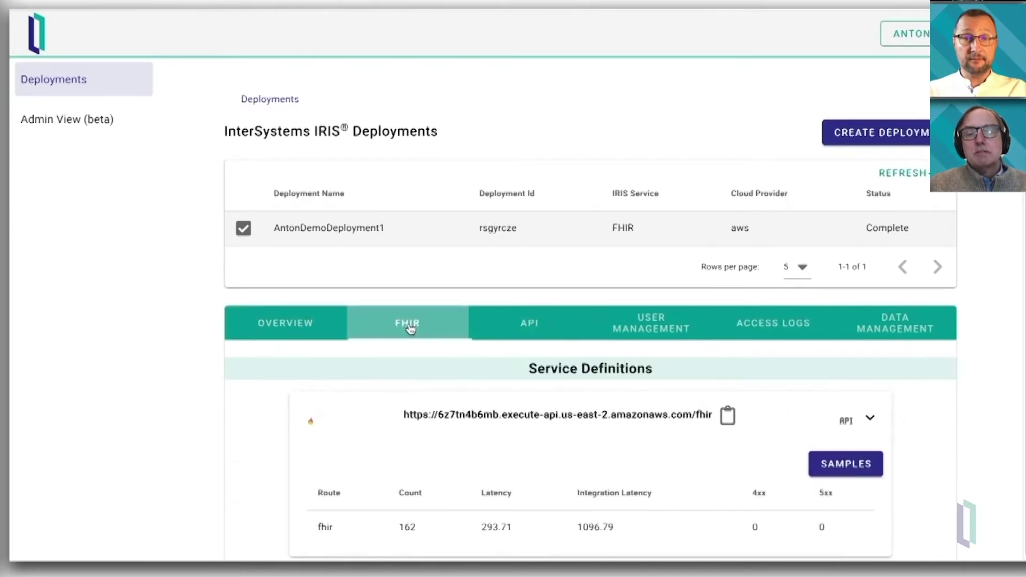
pyautogui.click(855, 462)
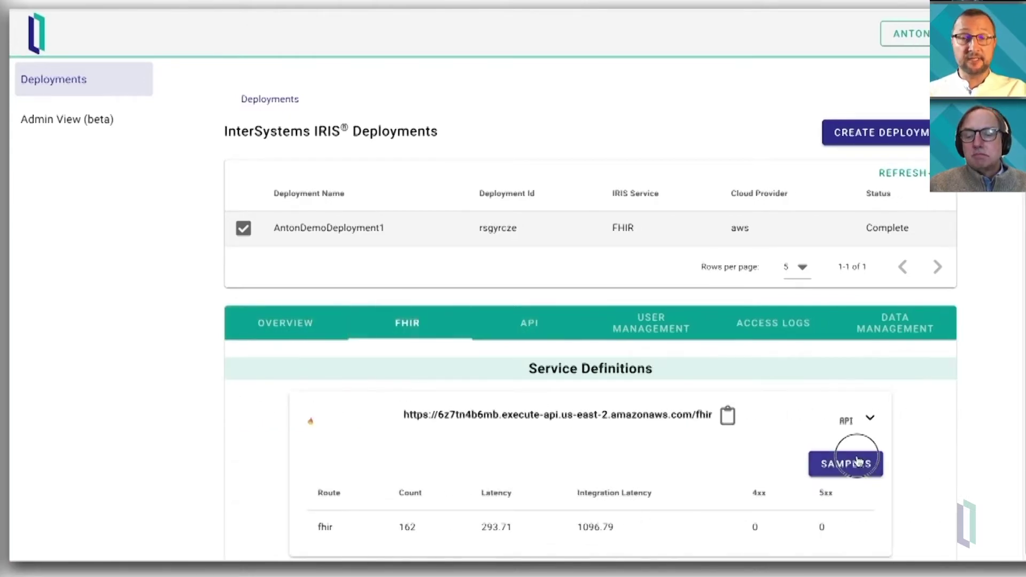
pyautogui.click(804, 362)
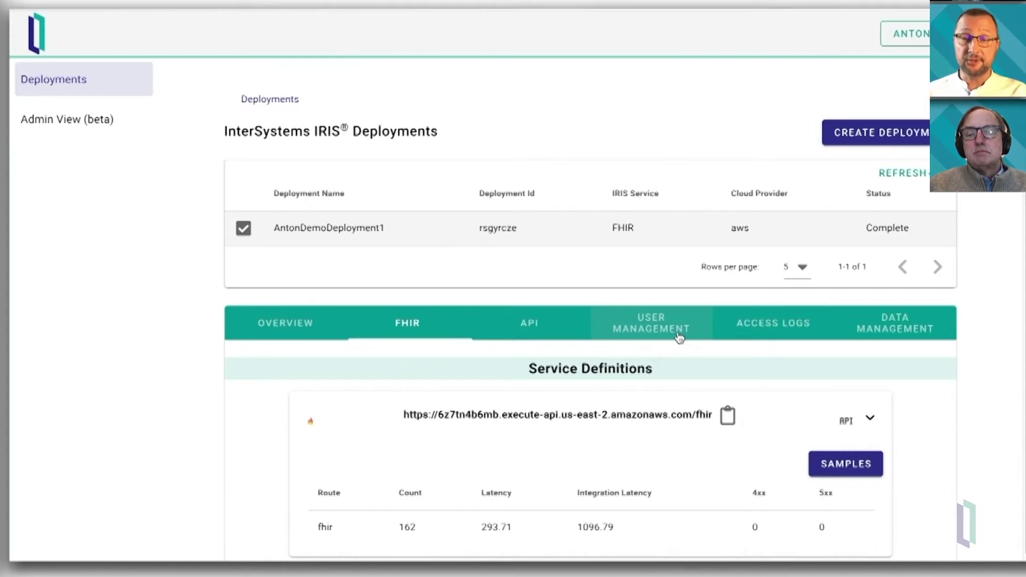
# - Examine the API documentation of the FHIR Patient resource, including its endpoints and schemas
pyautogui.click(527, 329)
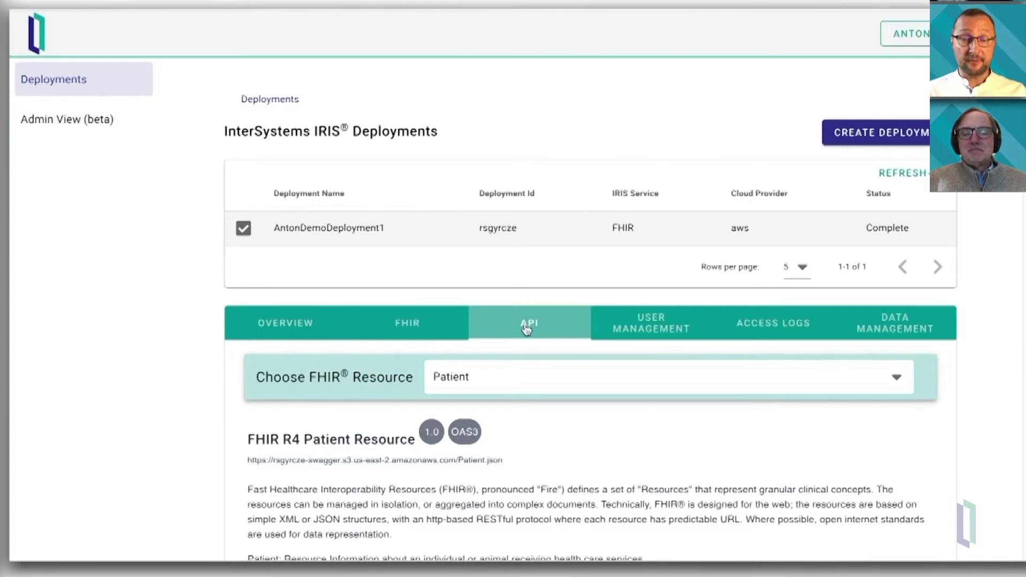
pyautogui.scroll(-2, 126, 429)
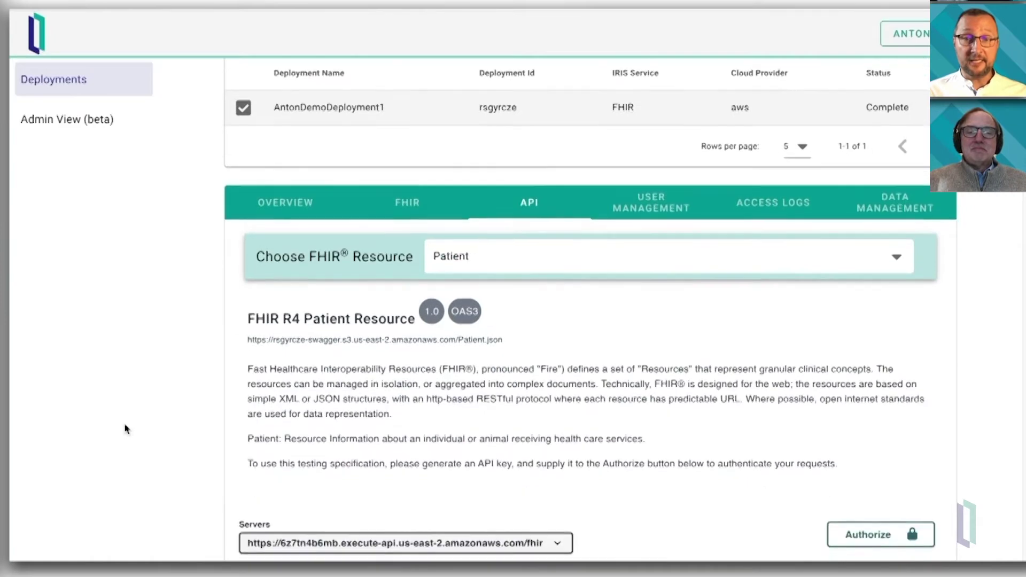
pyautogui.scroll(-5, 126, 429)
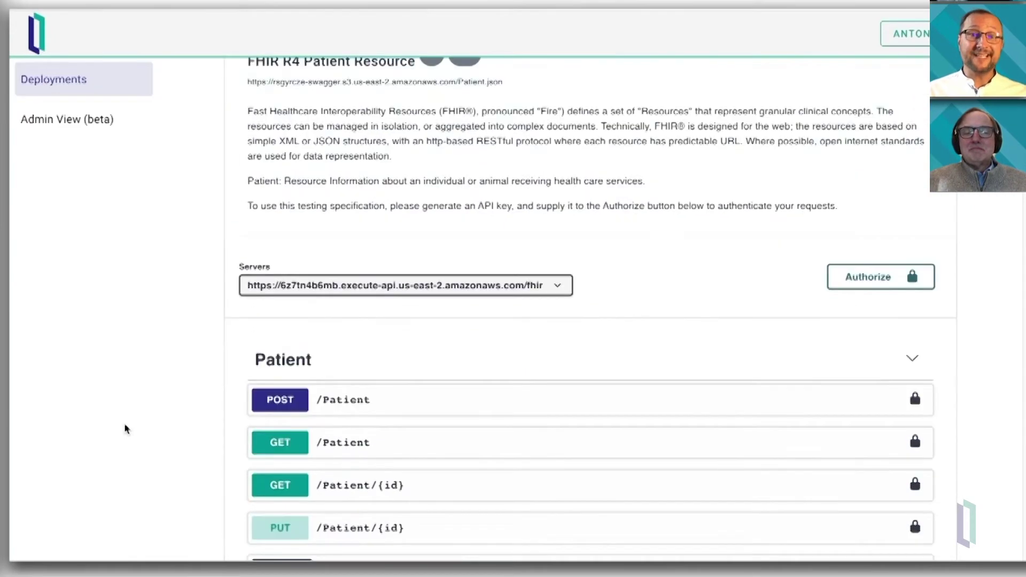
pyautogui.scroll(5, 125, 429)
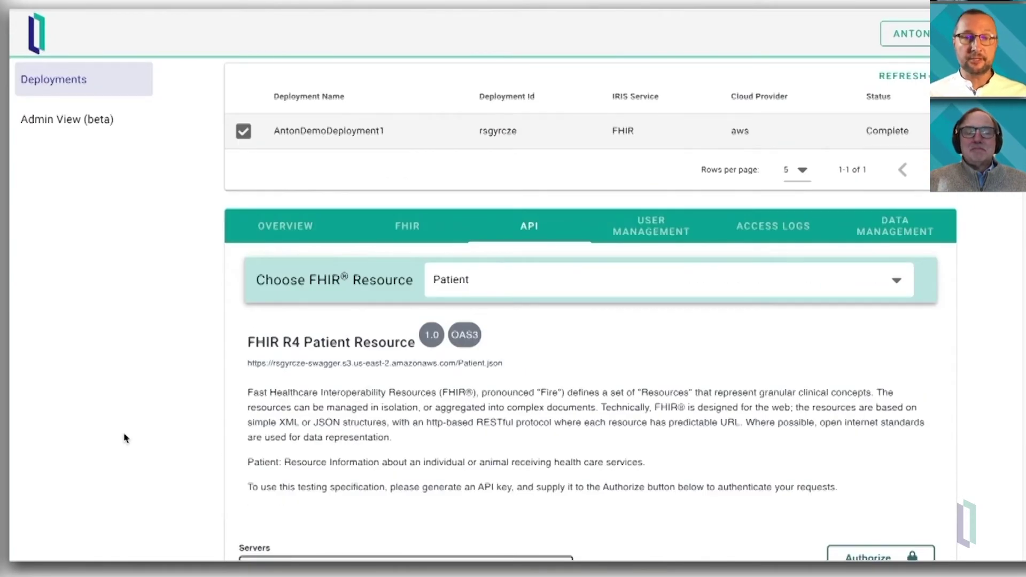
pyautogui.scroll(-9, 126, 438)
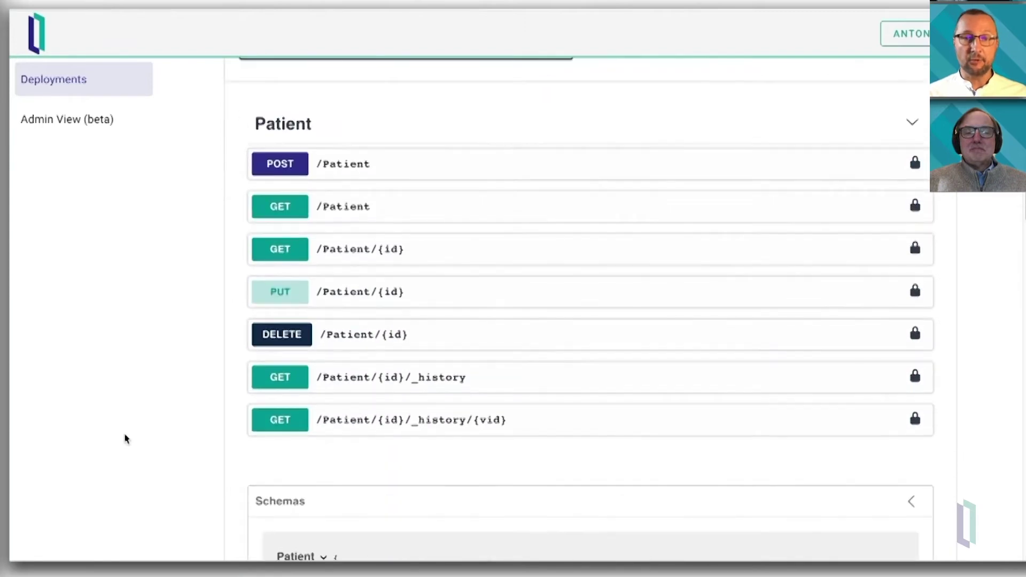
pyautogui.scroll(-10, 126, 439)
pyautogui.scroll(-17, 127, 437)
pyautogui.scroll(20, 127, 437)
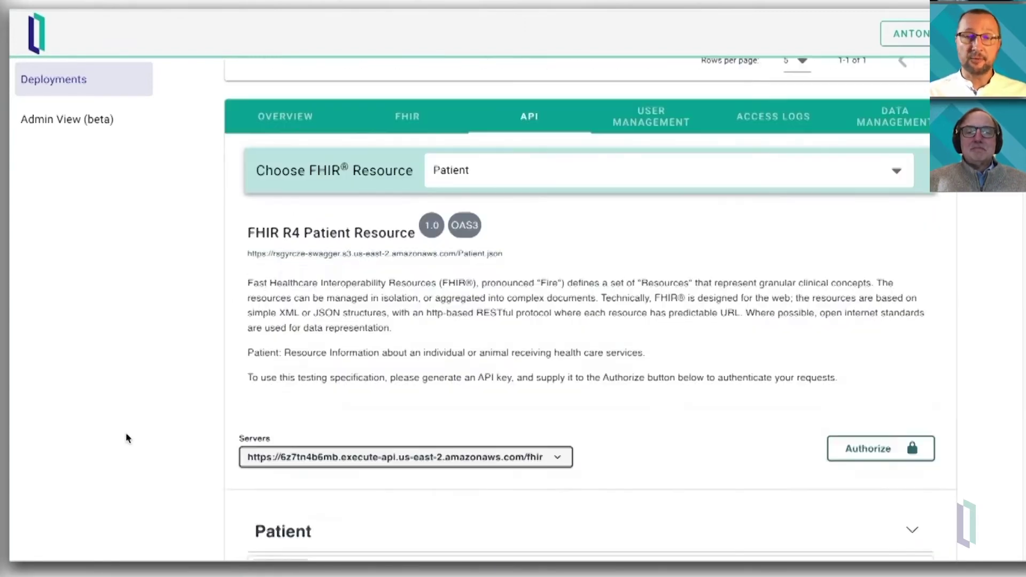
# - Expand the POST /Patient operation and choose patient-example-f001-pieter.json as the example request body
pyautogui.scroll(-5, 195, 457)
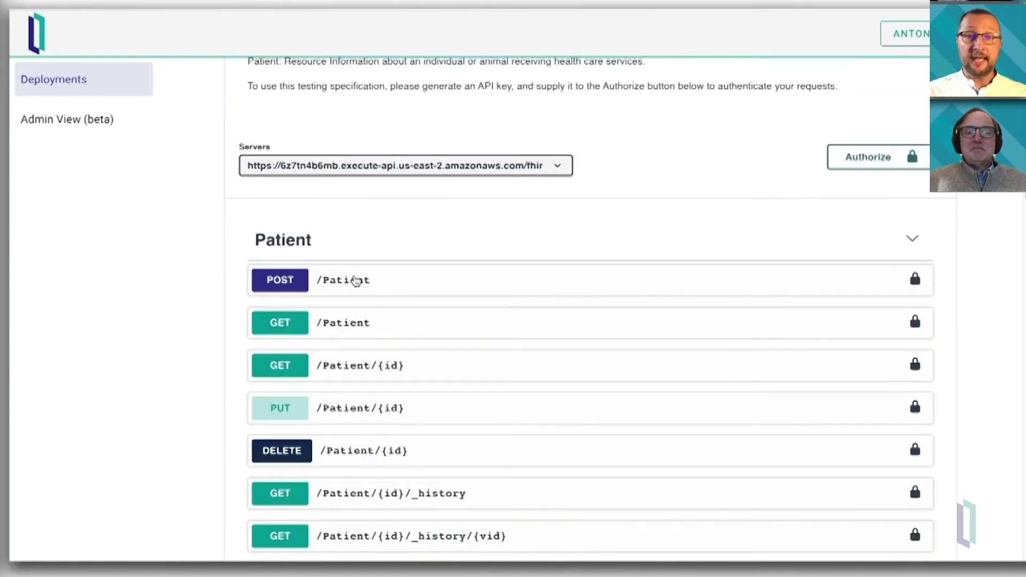
pyautogui.click(356, 282)
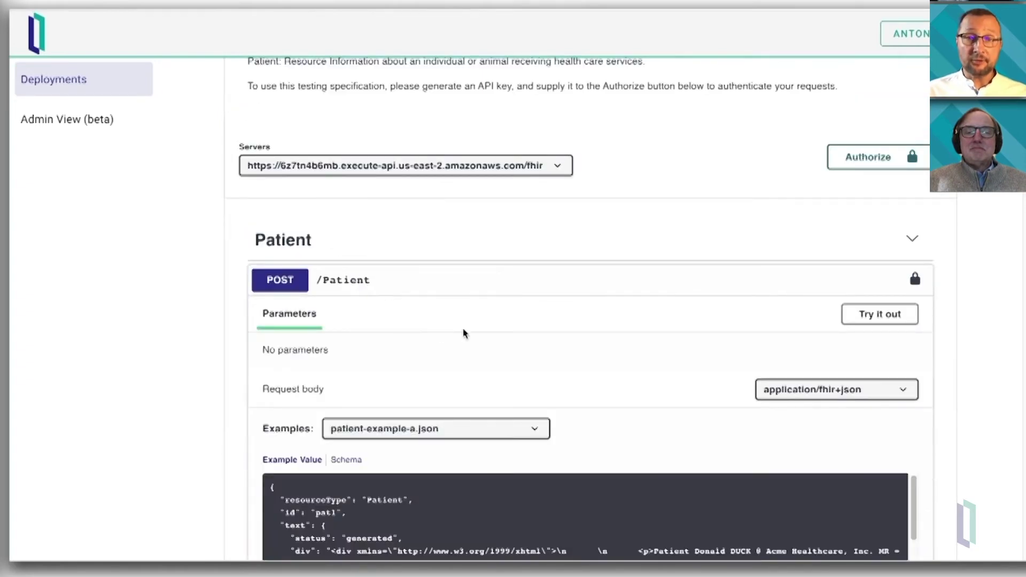
pyautogui.scroll(-1, 480, 342)
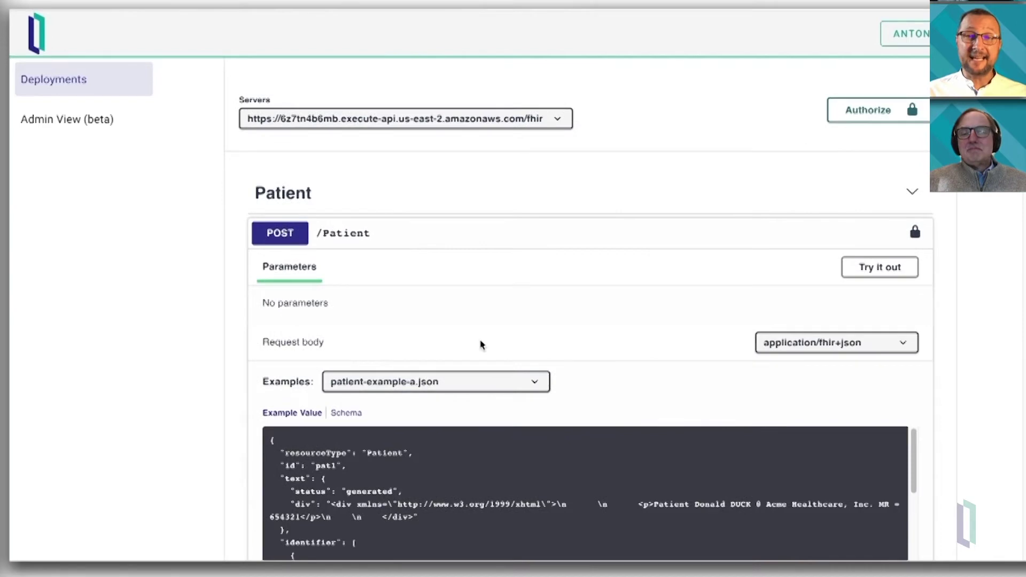
pyautogui.click(483, 383)
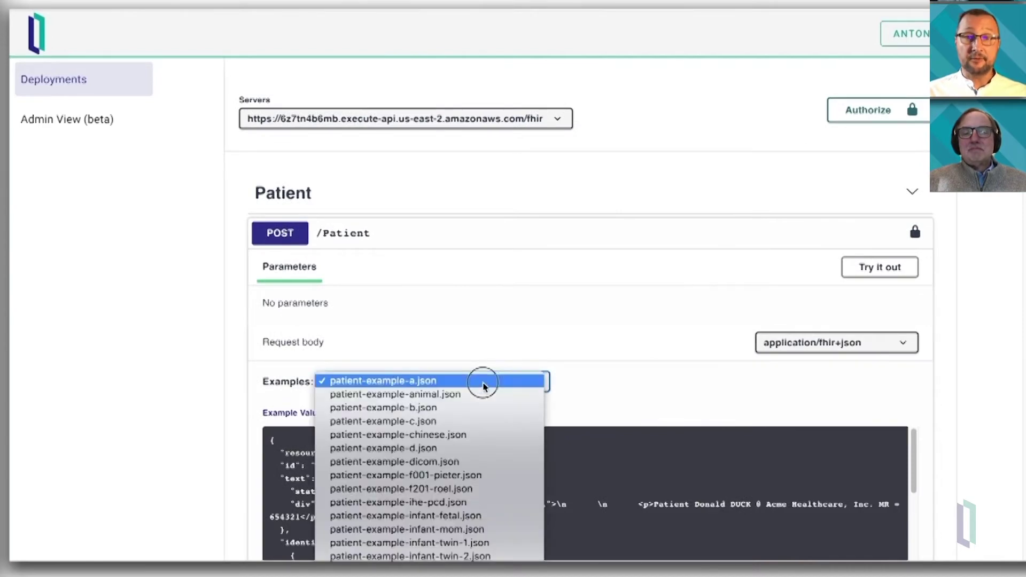
pyautogui.click(477, 476)
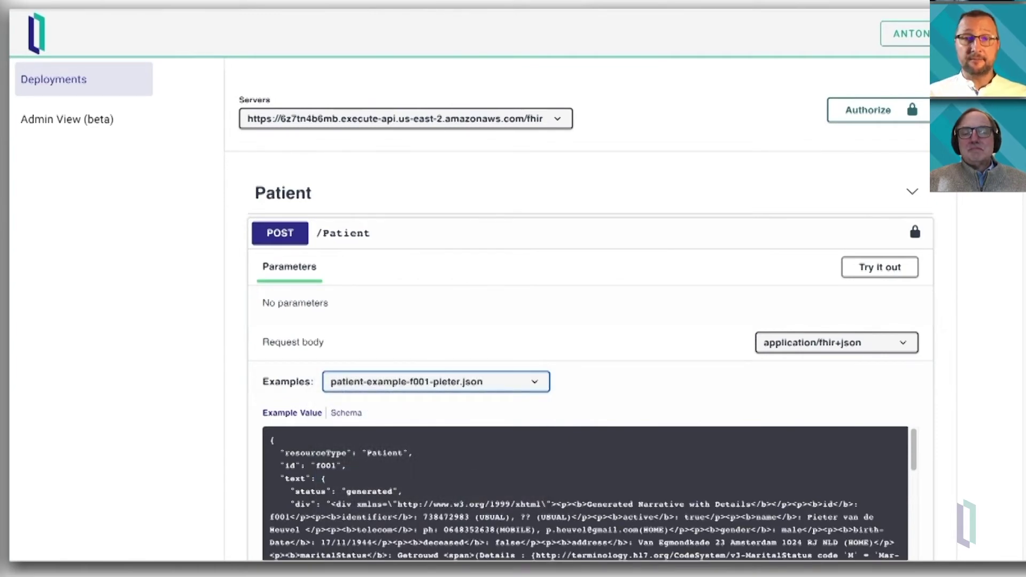
# - Open the custom web application from the IRIS FHIR Demo diagram to view its patient list, and return to the API documentation
pyautogui.hotkey('ctrl', 'Tab')
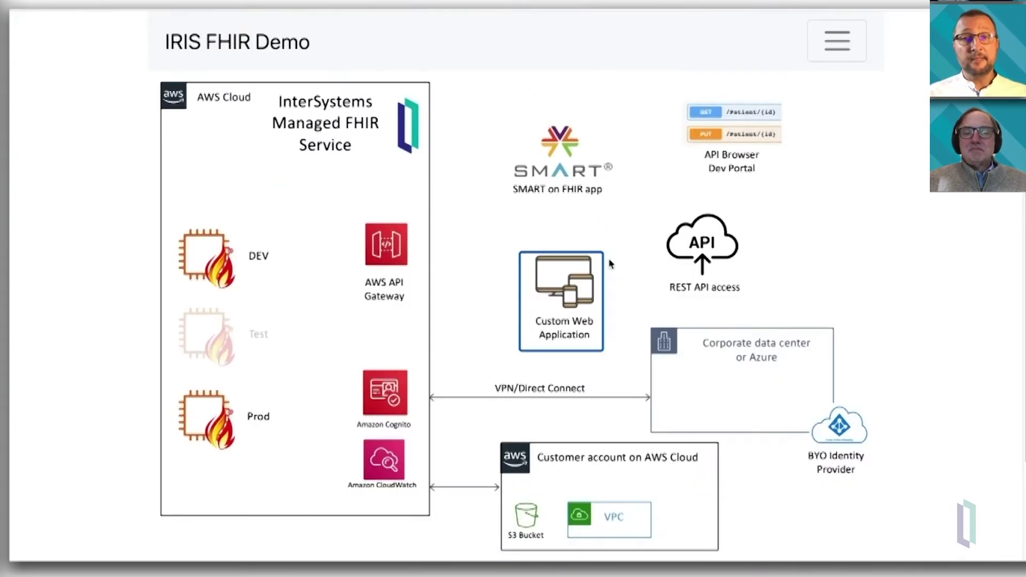
pyautogui.click(558, 303)
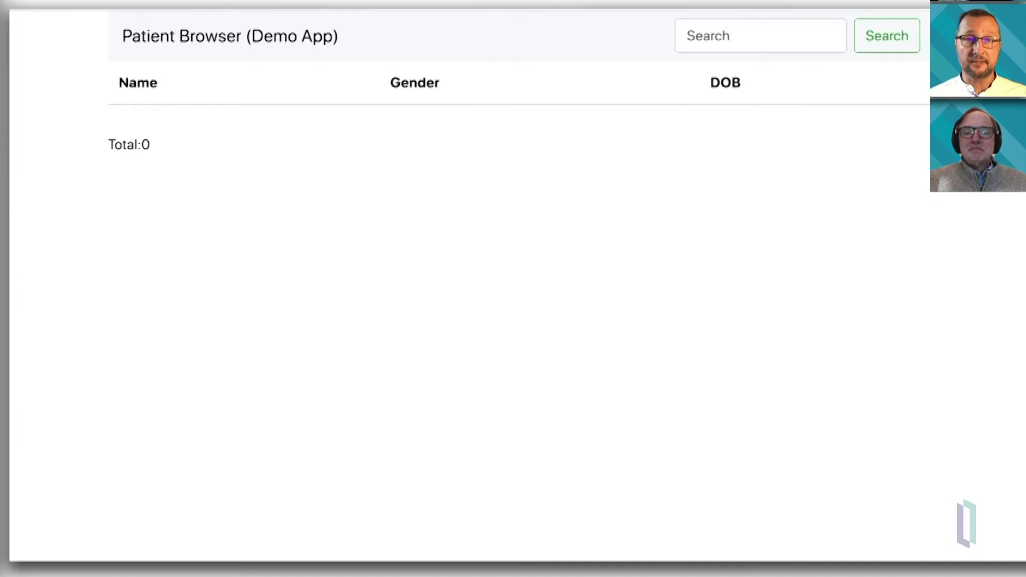
pyautogui.hotkey('ctrl', 'shift', 'Tab')
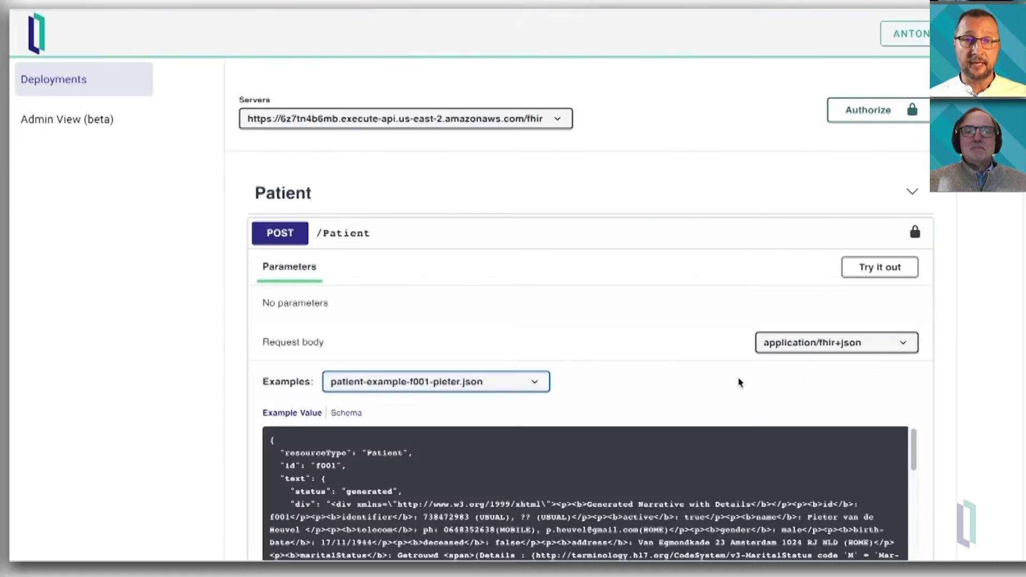
# - Try out POST /Patient with the chosen example body, execute the request and view the server response
pyautogui.scroll(-3, 738, 383)
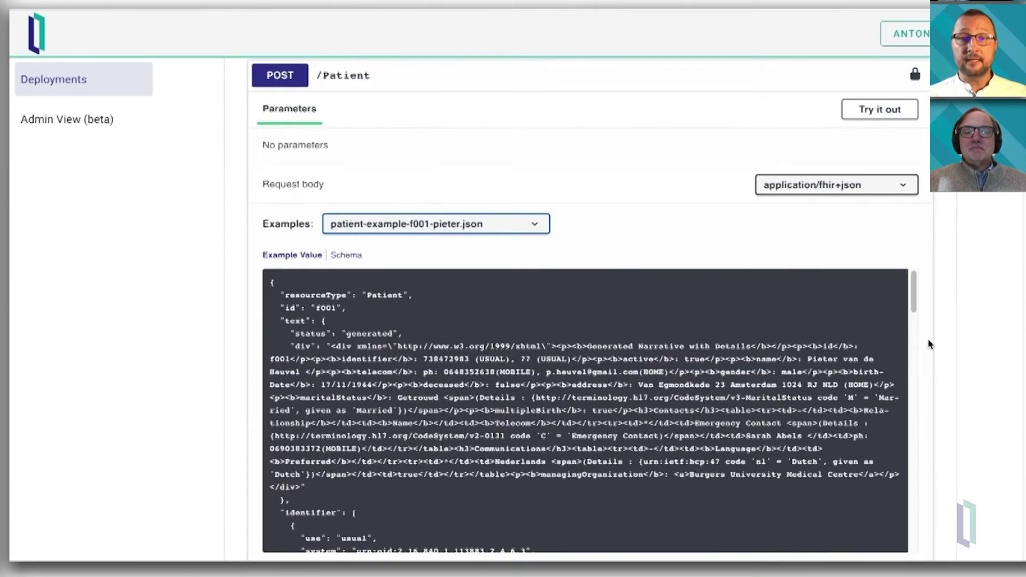
pyautogui.scroll(-1, 944, 352)
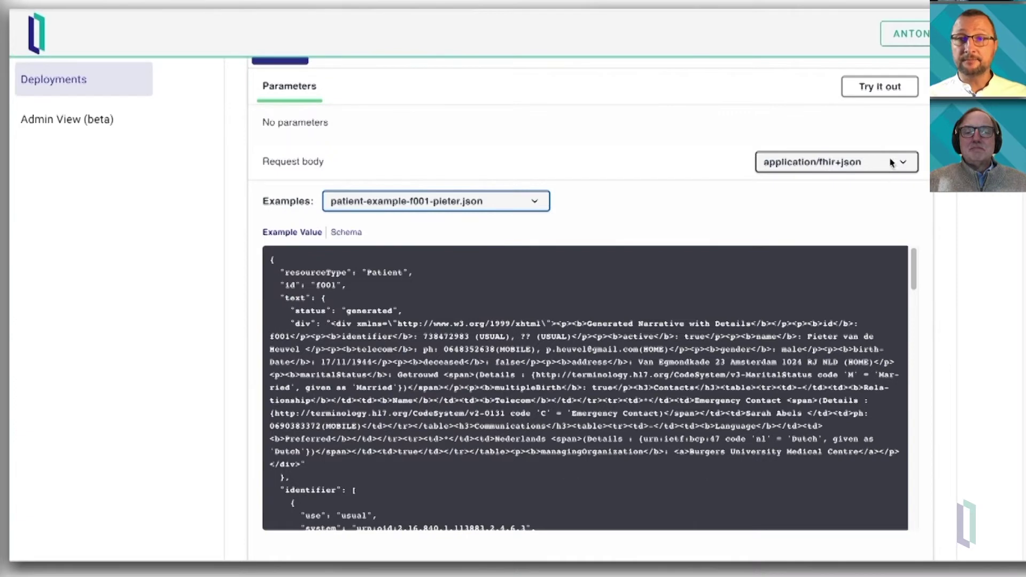
pyautogui.click(889, 88)
pyautogui.click(463, 476)
pyautogui.scroll(-8, 153, 508)
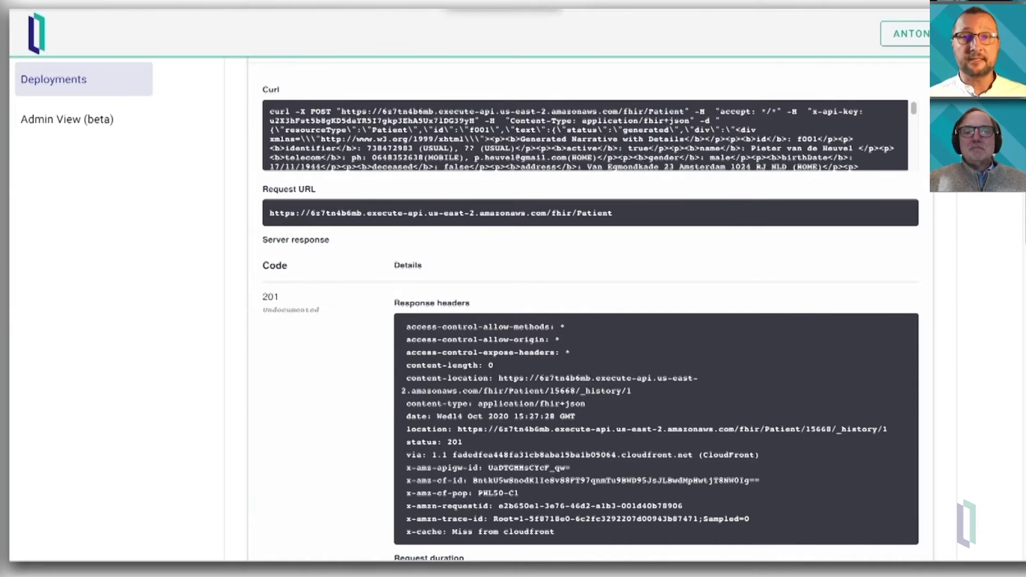
# - Switch to the Patient Browser demo app and search for all patients without a search term
pyautogui.hotkey('alt', 'Tab')
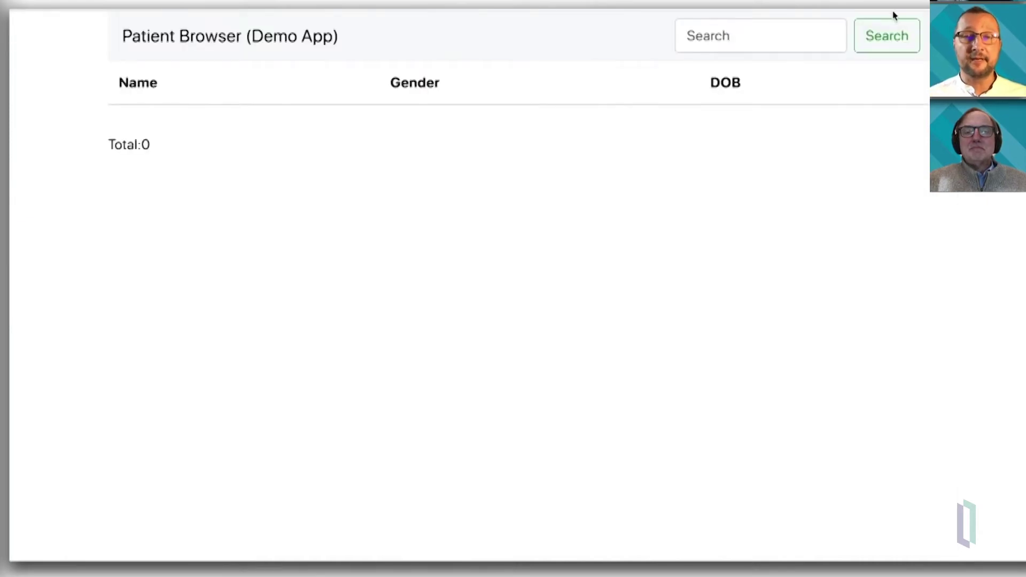
pyautogui.click(897, 40)
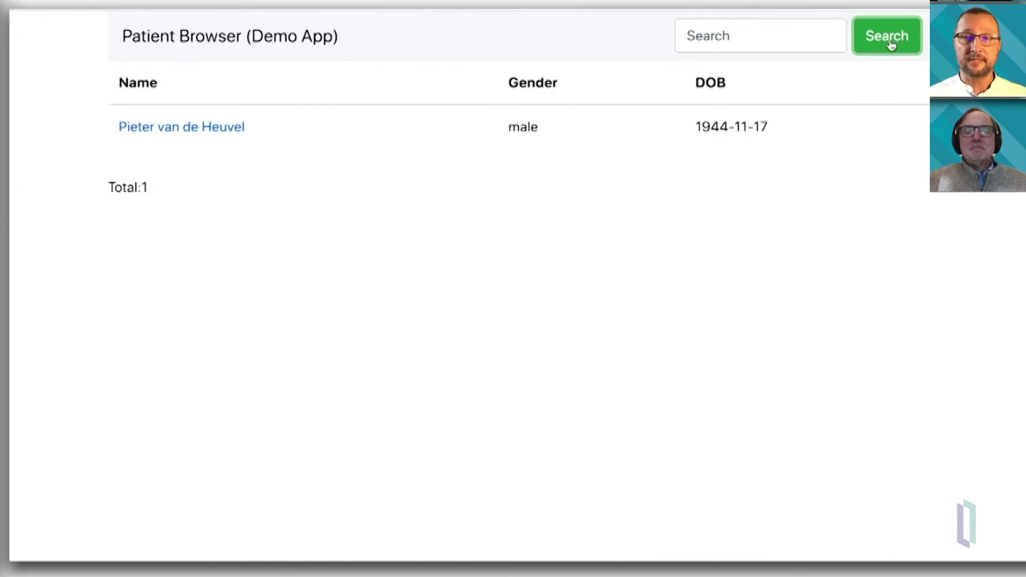
# - Return to the deployment portal, choose SupplyDelivery as the FHIR resource and view its API endpoints
pyautogui.hotkey('alt', 'Tab')
pyautogui.scroll(15, 851, 268)
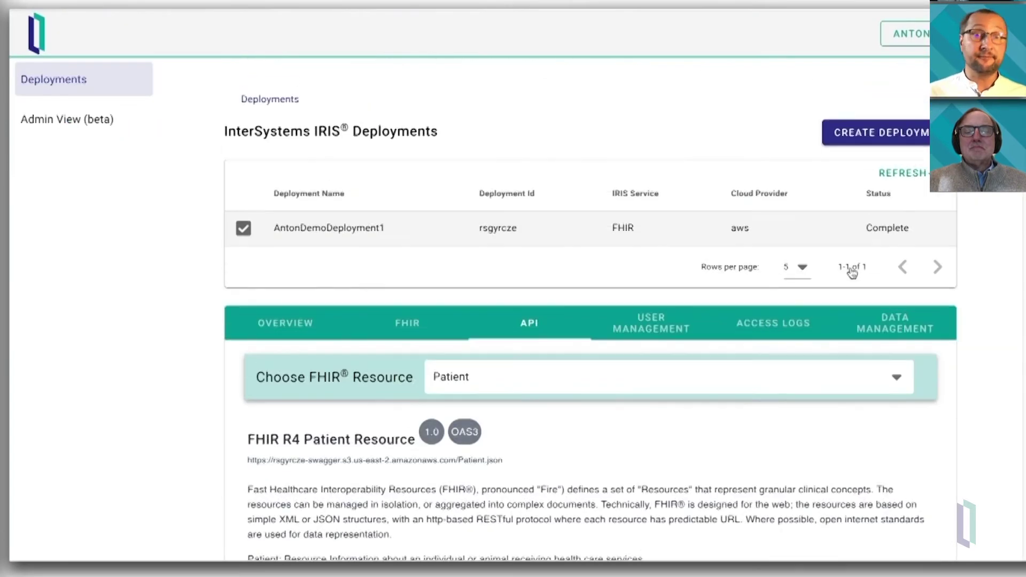
pyautogui.click(900, 378)
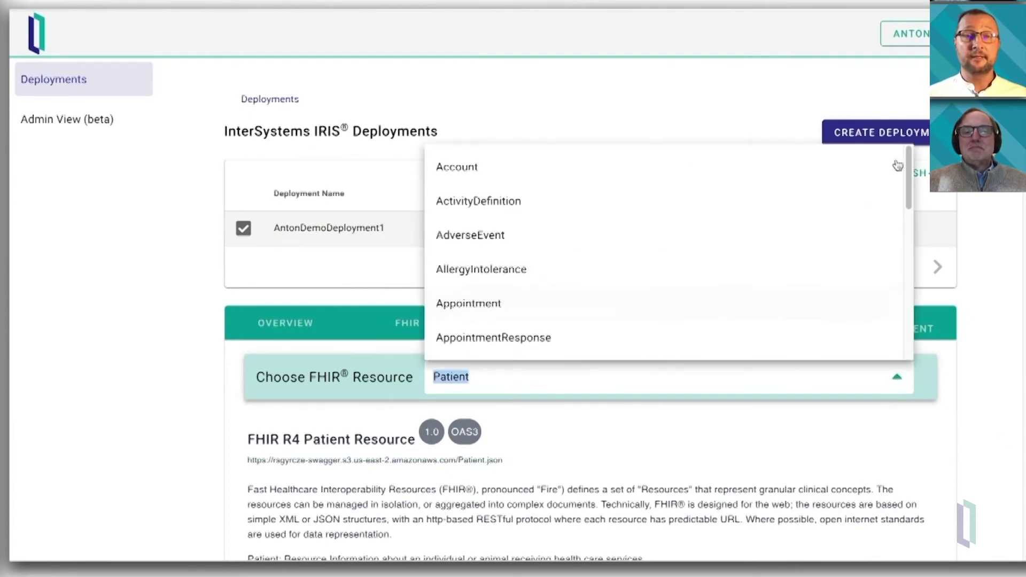
pyautogui.moveTo(909, 162); pyautogui.dragTo(949, 494)
pyautogui.scroll(-20, 744, 293)
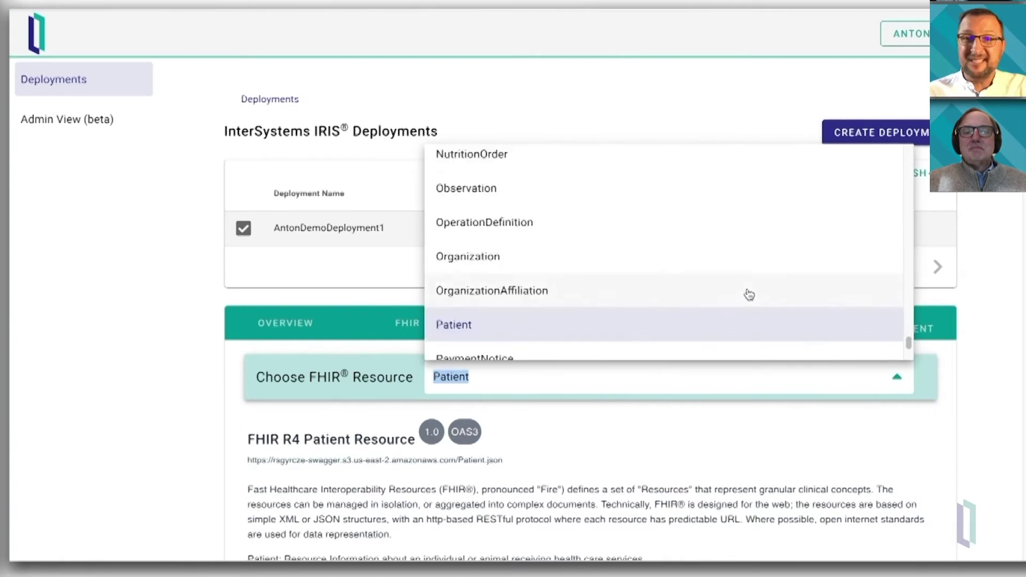
pyautogui.scroll(-8, 737, 294)
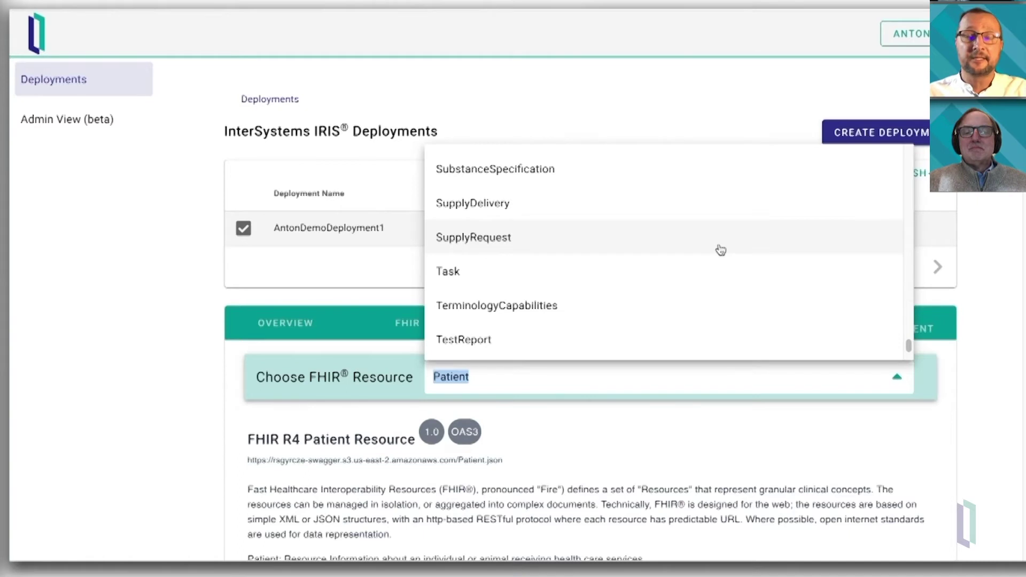
pyautogui.click(501, 204)
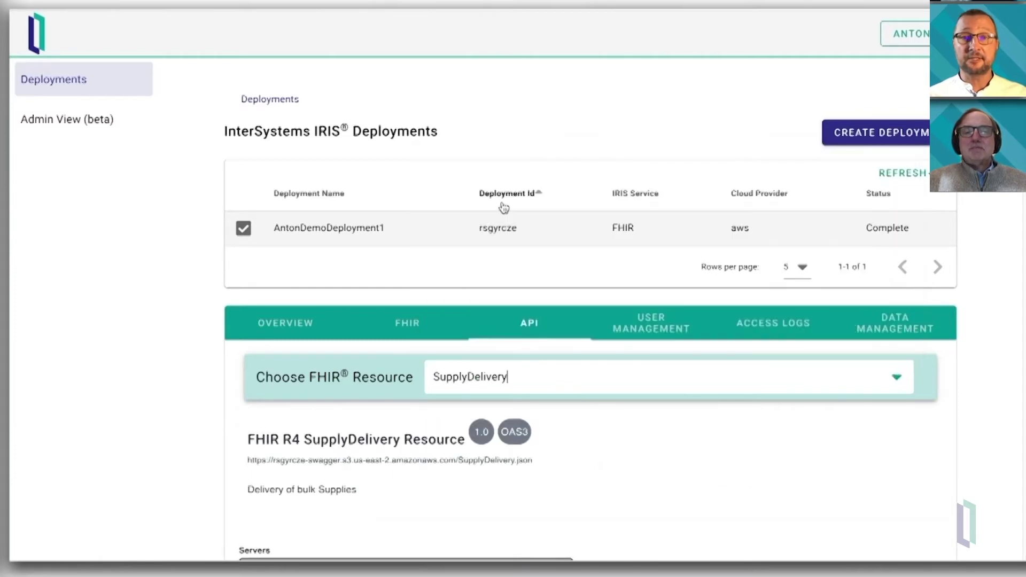
pyautogui.scroll(-7, 25, 322)
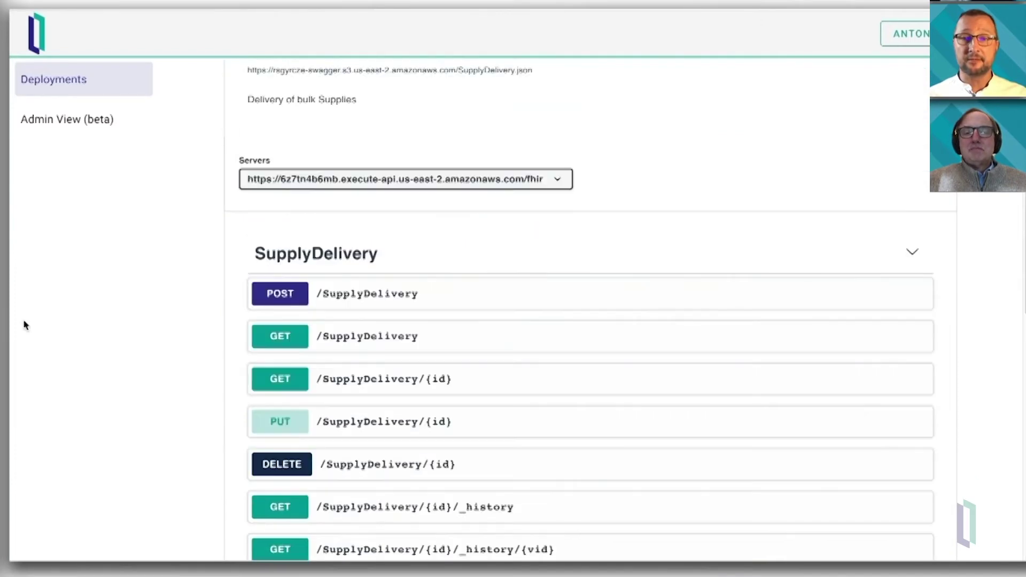
pyautogui.scroll(-2, 24, 324)
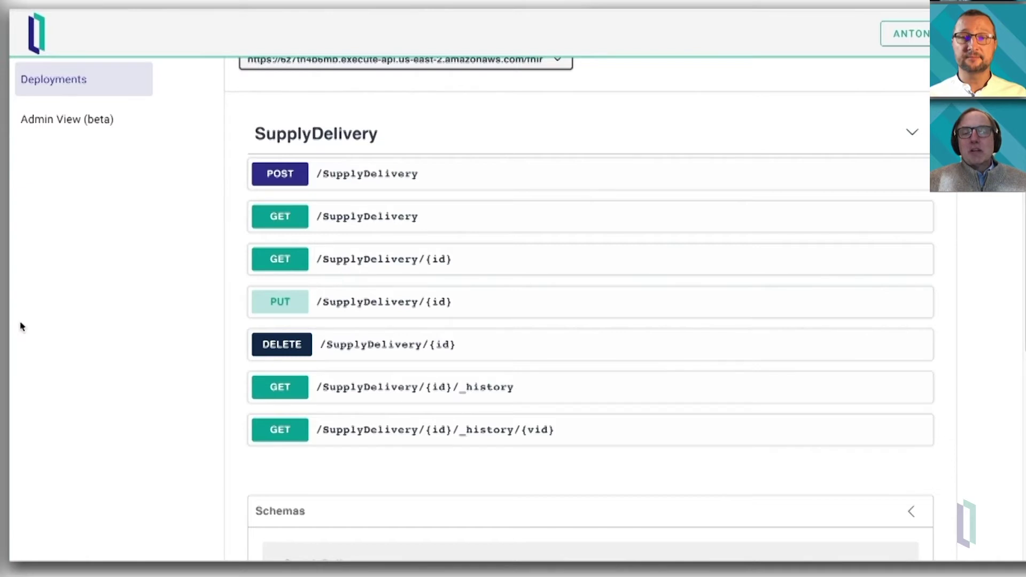
# - Open the deployment's data management section and view the default SFTP uploader with its FHIR import option
pyautogui.scroll(8, 155, 203)
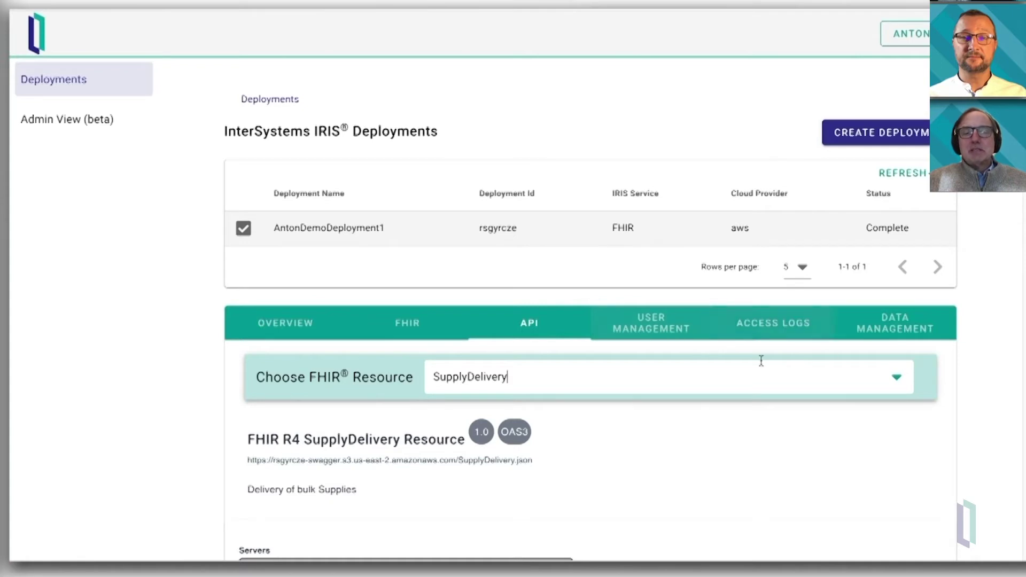
pyautogui.click(897, 329)
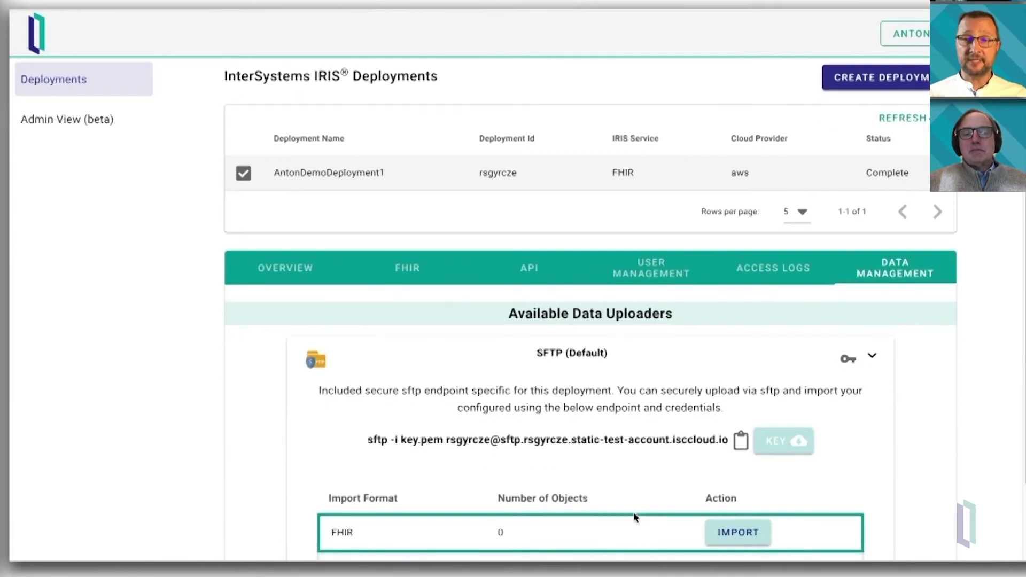
pyautogui.scroll(-1, 635, 516)
pyautogui.scroll(-1, 631, 517)
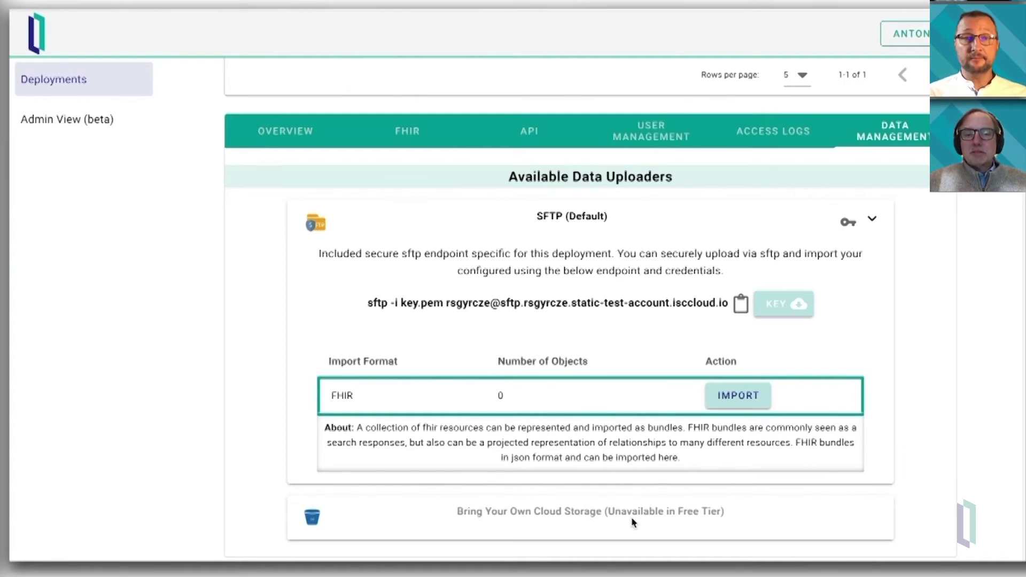
# - Switch to the DemoData folder and upload all its selected JSON files to the SFTP directory /rsgyrcze-sftp-bucket/home/fhir
pyautogui.hotkey('ctrl', 'Left')
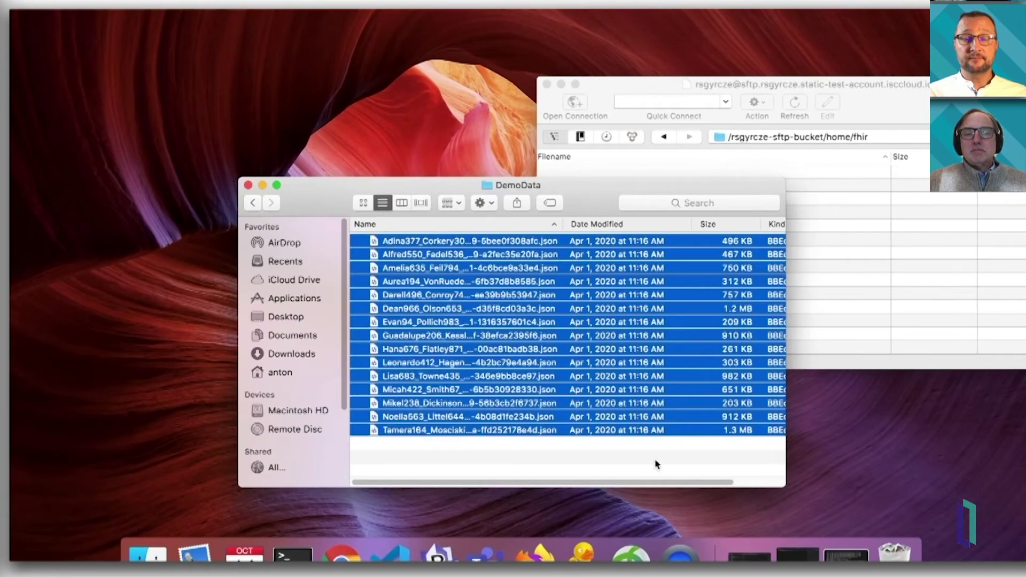
pyautogui.moveTo(489, 342); pyautogui.dragTo(910, 258)
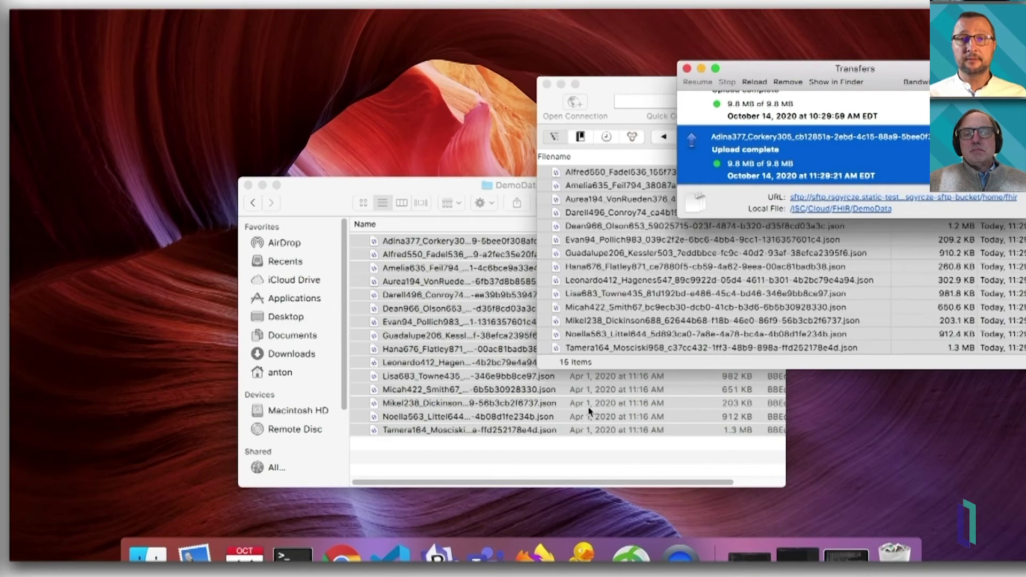
# - Return to the deployment portal, start the import of the FHIR objects uploaded through SFTP and acknowledge the submitted job
pyautogui.press('super+Tab')
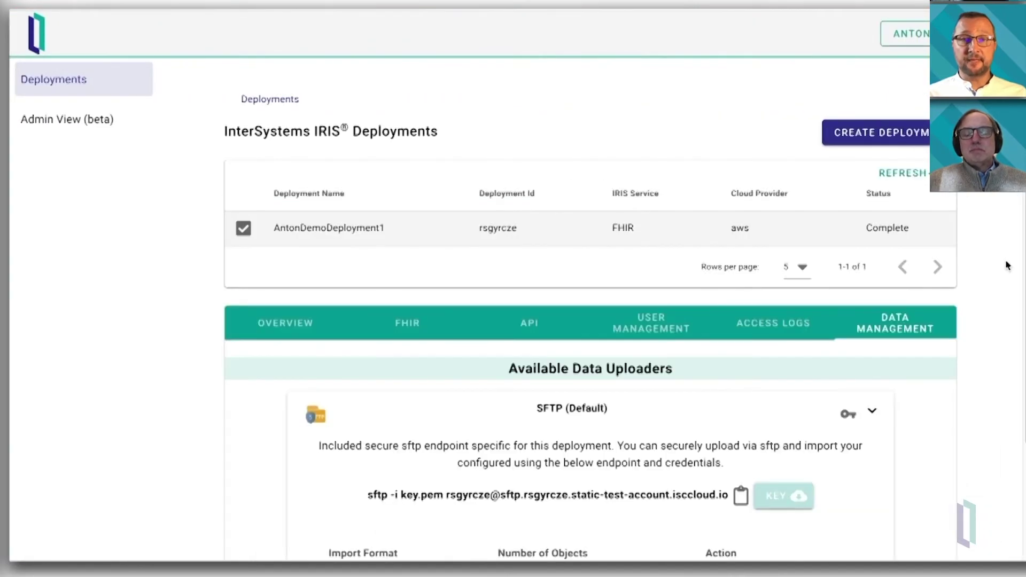
pyautogui.scroll(-3, 553, 375)
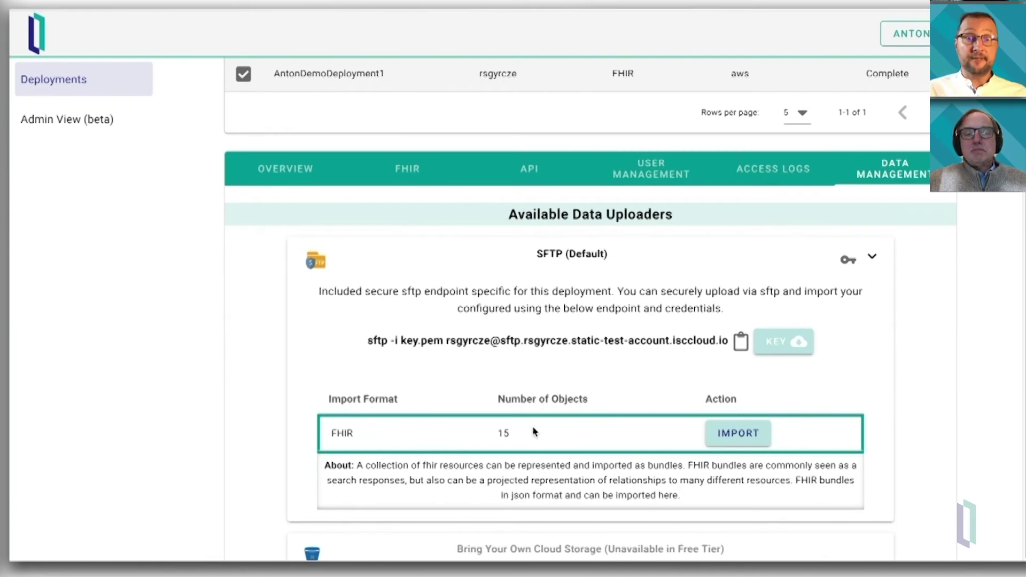
pyautogui.click(740, 434)
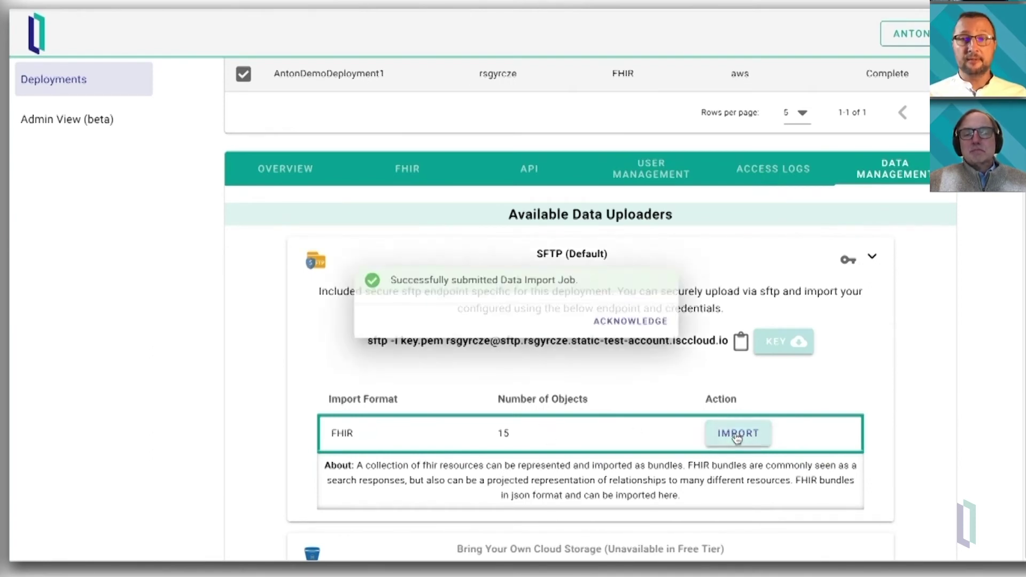
pyautogui.click(650, 325)
# - Rerun the search for all patients in the Patient Browser demo app and view the tenth listed patient's JSON record
pyautogui.hotkey('ctrl', 'Tab')
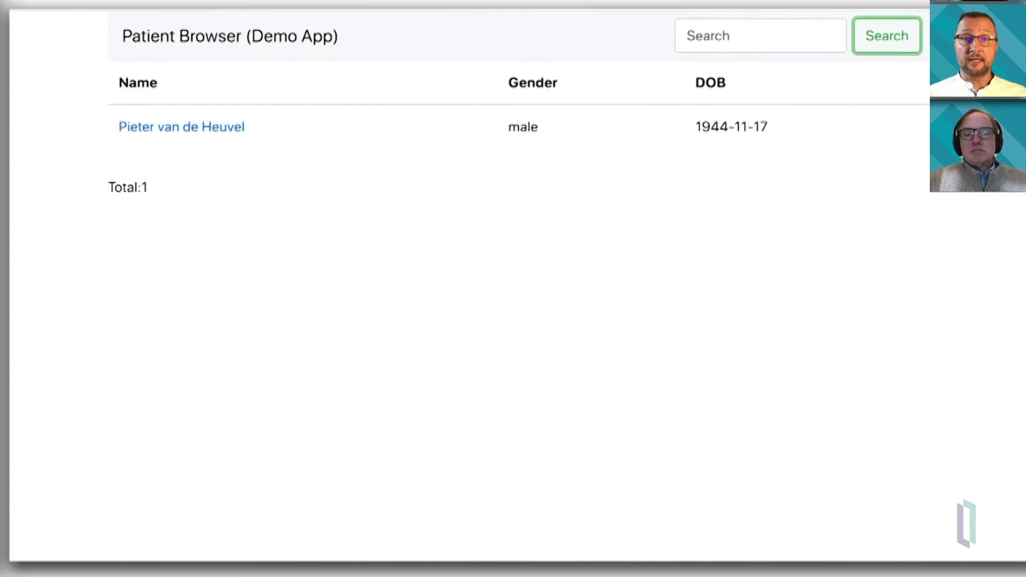
pyautogui.click(883, 37)
pyautogui.scroll(-3, 453, 379)
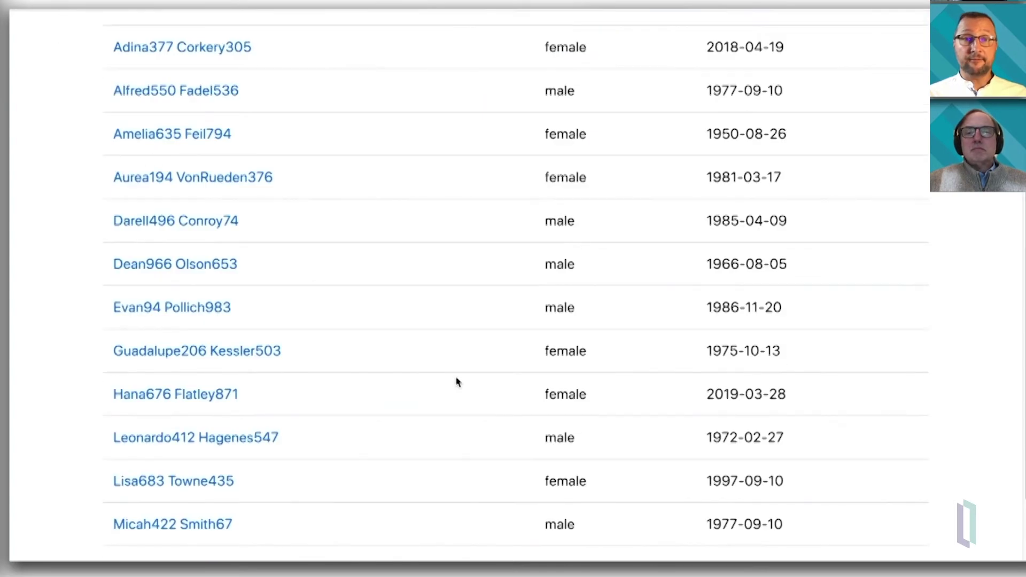
pyautogui.click(205, 402)
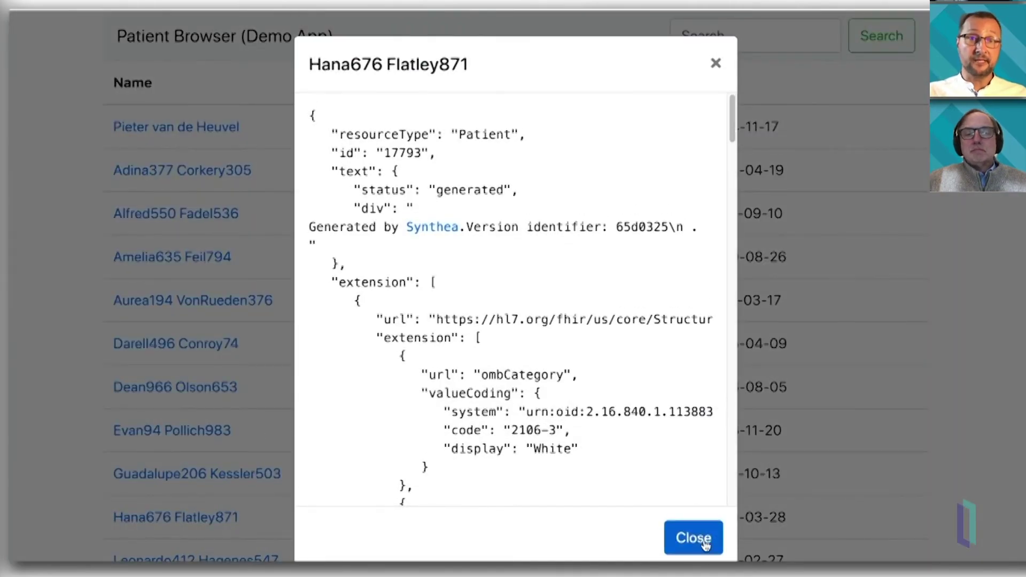
pyautogui.click(704, 542)
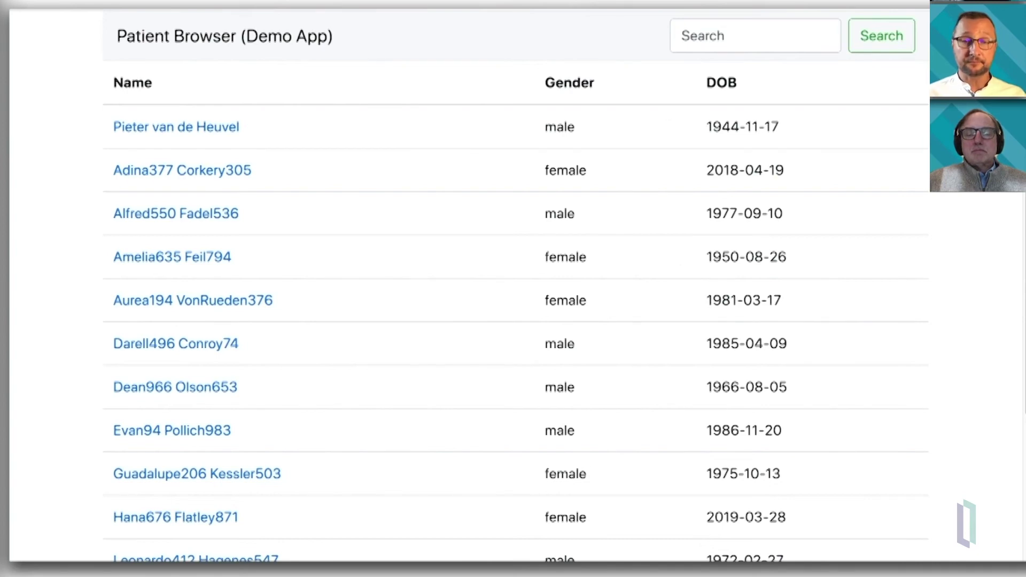
# - Open the SMART on FHIR app from the IRIS FHIR Demo diagram to view the patient's growth charts, and return to the diagram
pyautogui.hotkey('ctrl', 'Tab')
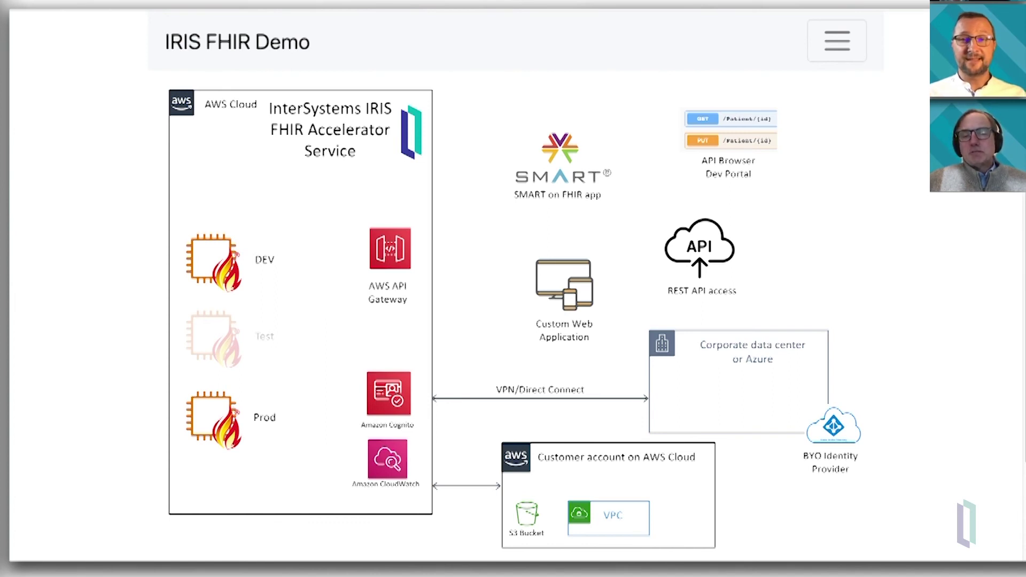
pyautogui.click(547, 181)
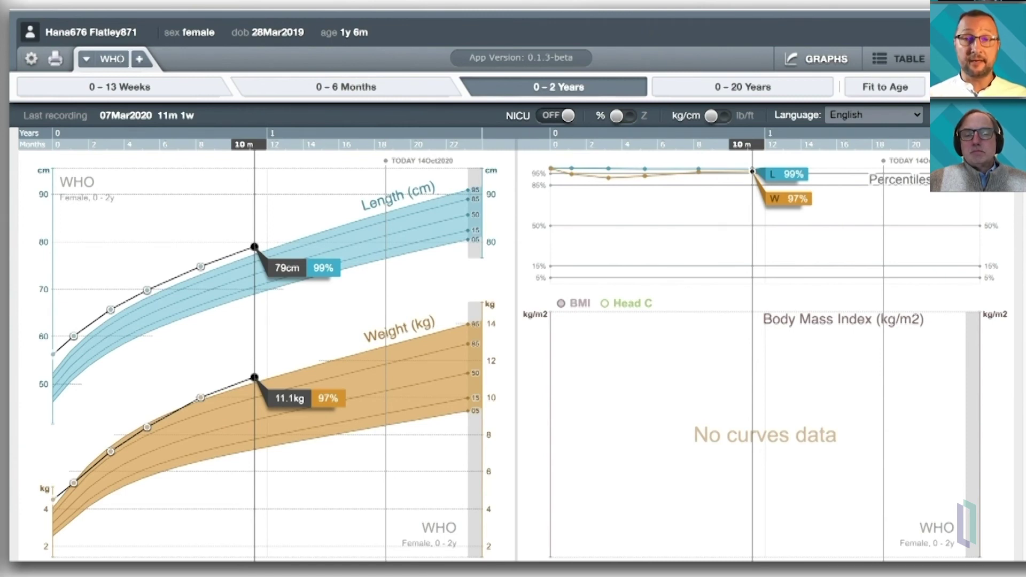
pyautogui.hotkey('alt', 'Tab')
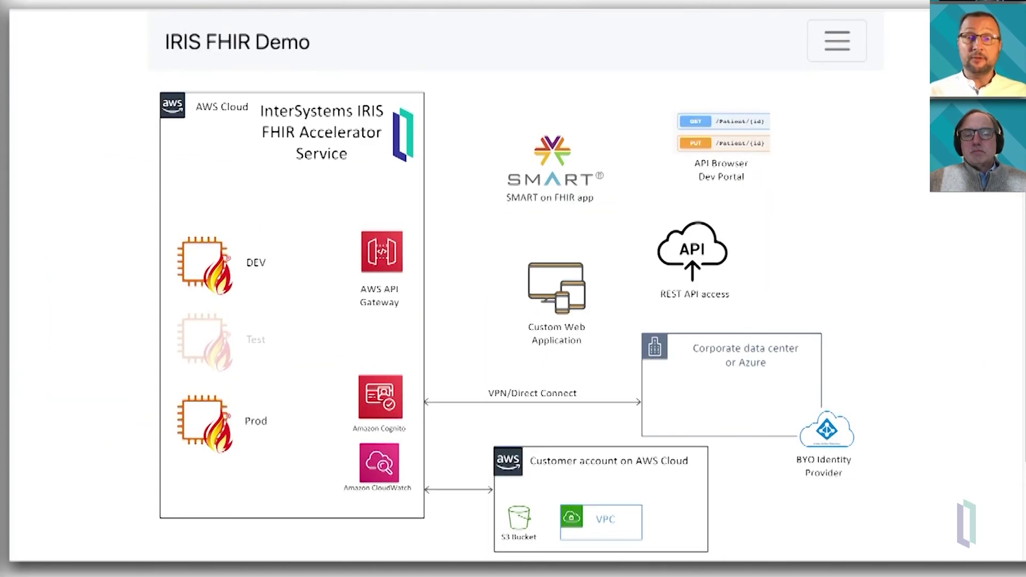